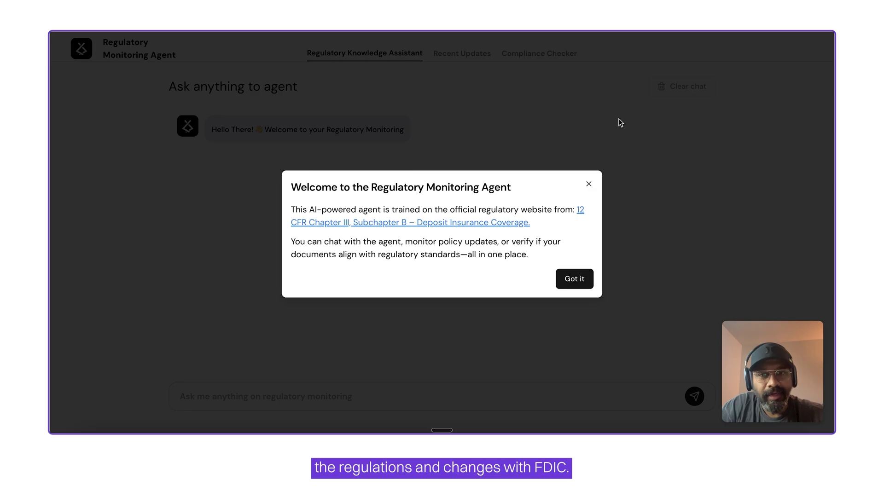
# Step: Dismiss the welcome message and begin the question 'What will the FDIC do if the application is denied?'
pyautogui.click(576, 278)
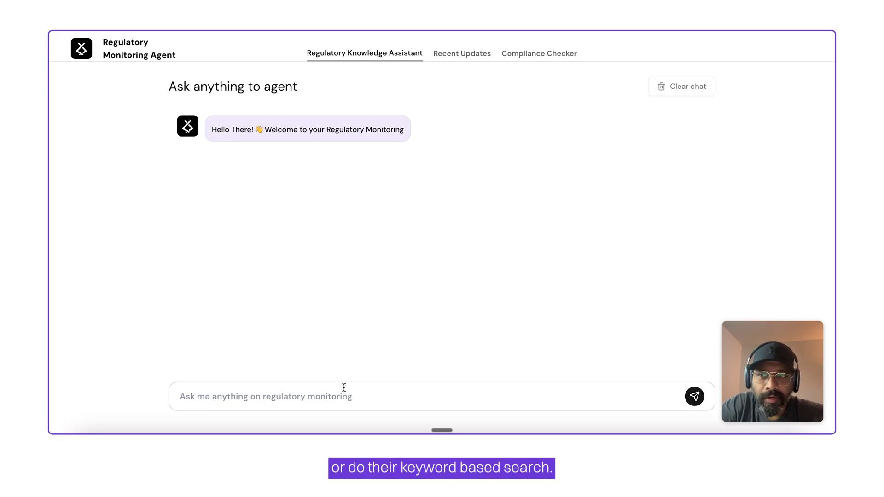
pyautogui.click(343, 388)
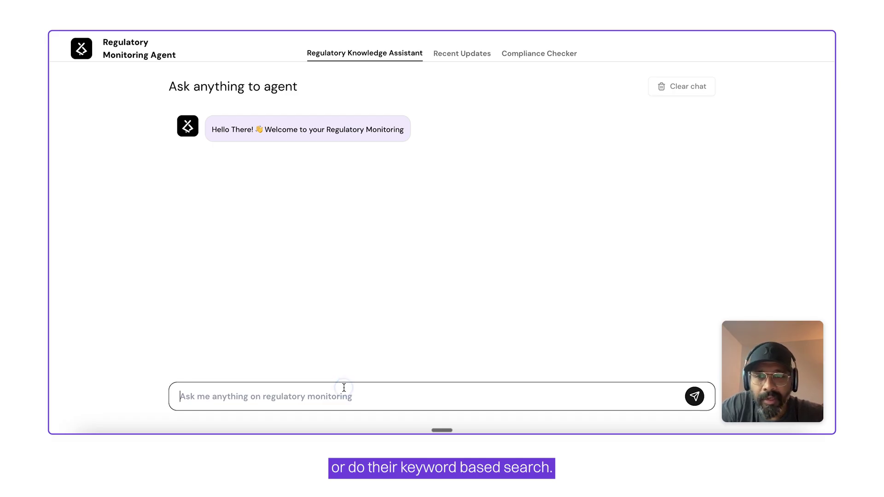
pyautogui.write('What will the FDIC do if the application is denied?')
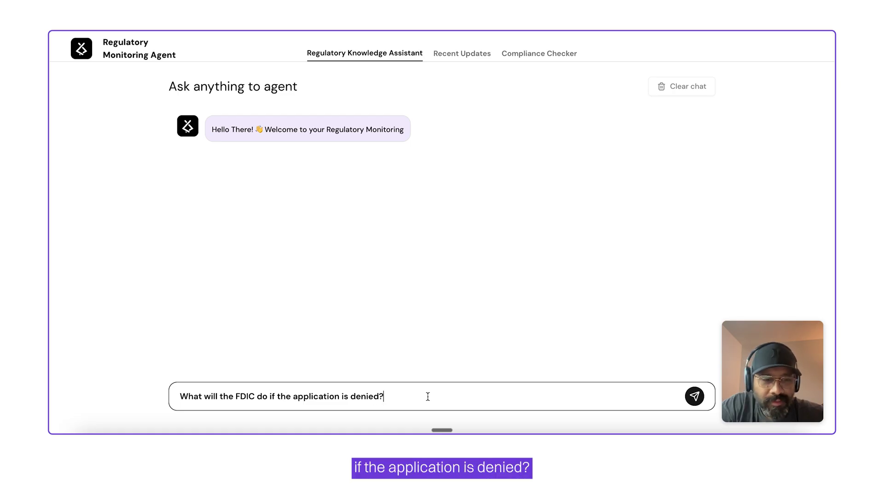
# Step: Send the FDIC denial question, then show the Act 303 §303.220–303.226 recent updates
pyautogui.press('Return')
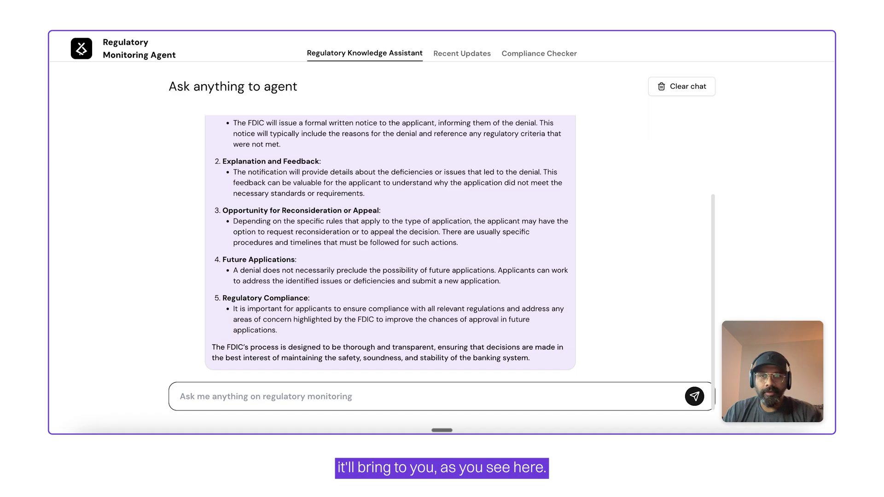
pyautogui.scroll(3, 489, 319)
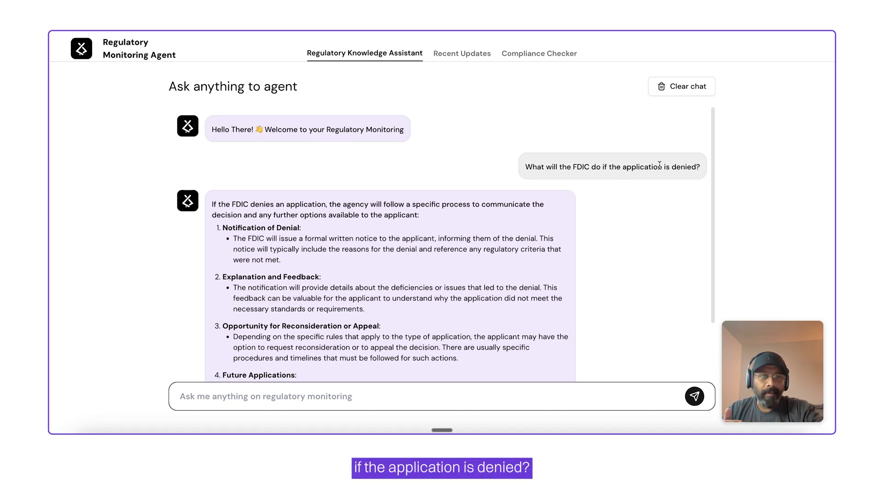
pyautogui.scroll(-2, 298, 249)
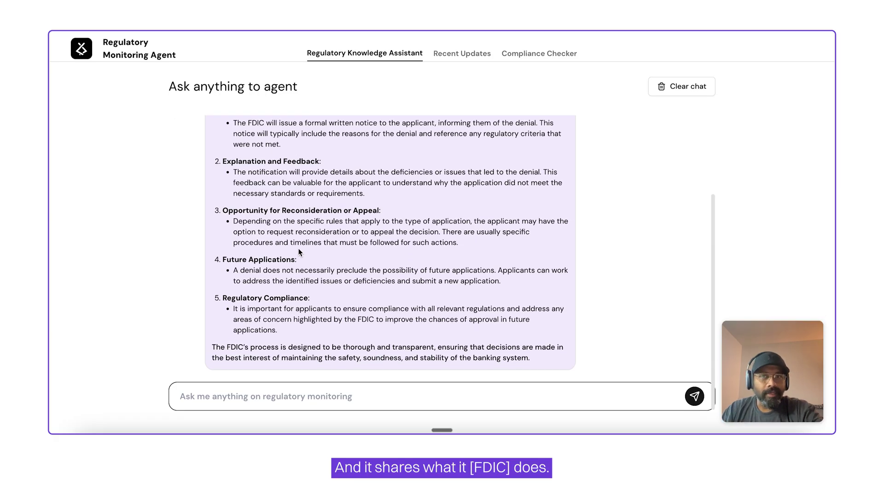
pyautogui.scroll(3, 299, 253)
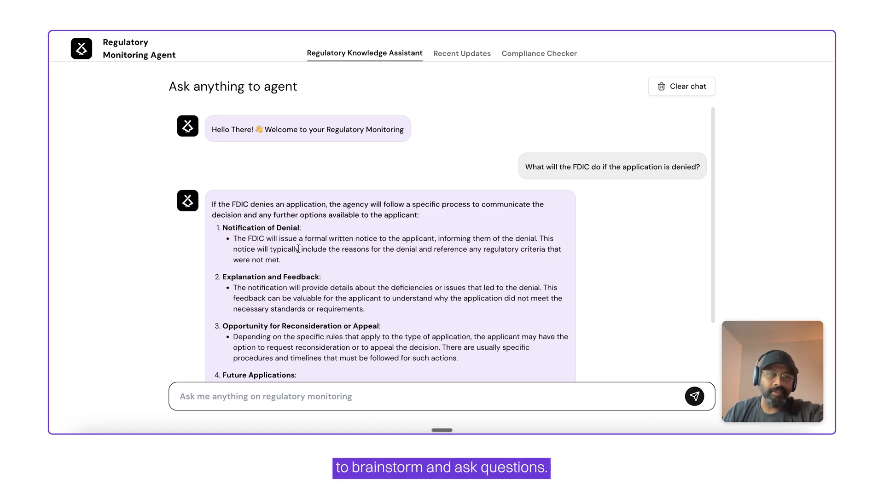
pyautogui.click(458, 56)
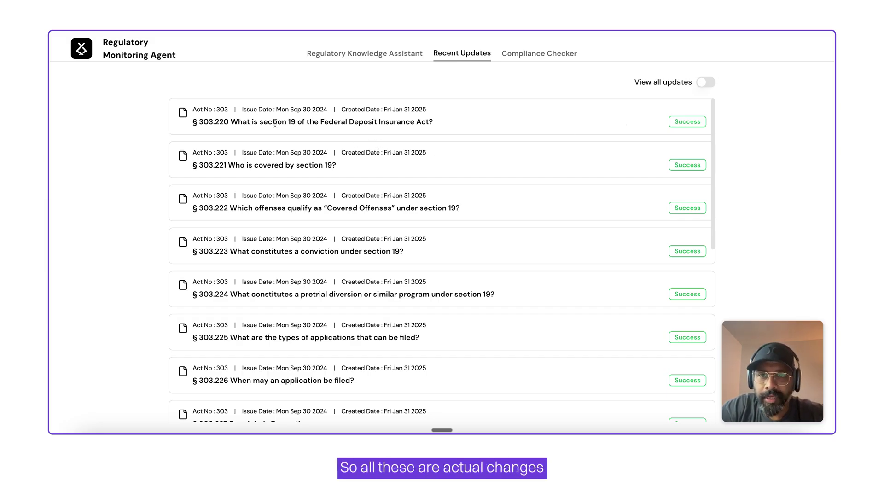
# Step: Toggle 'View all updates' on and off, then show FDIC rules 330.1, 330.3 and 330.6
pyautogui.click(703, 82)
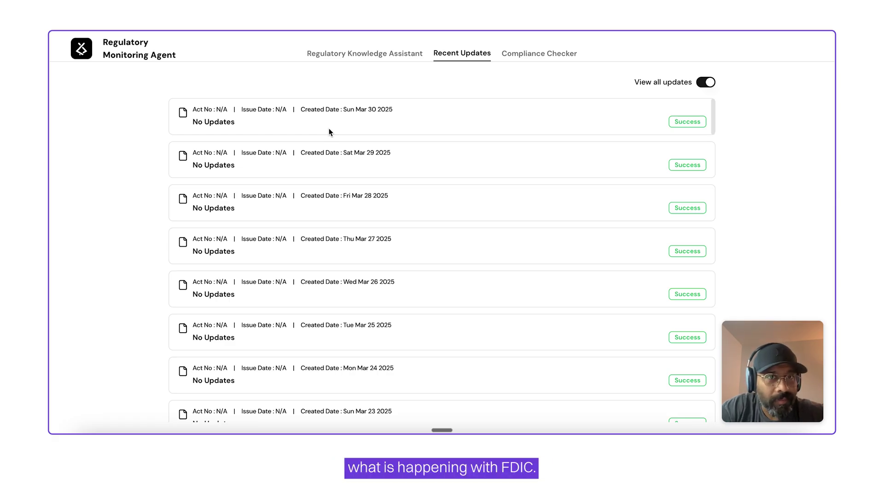
pyautogui.click(705, 82)
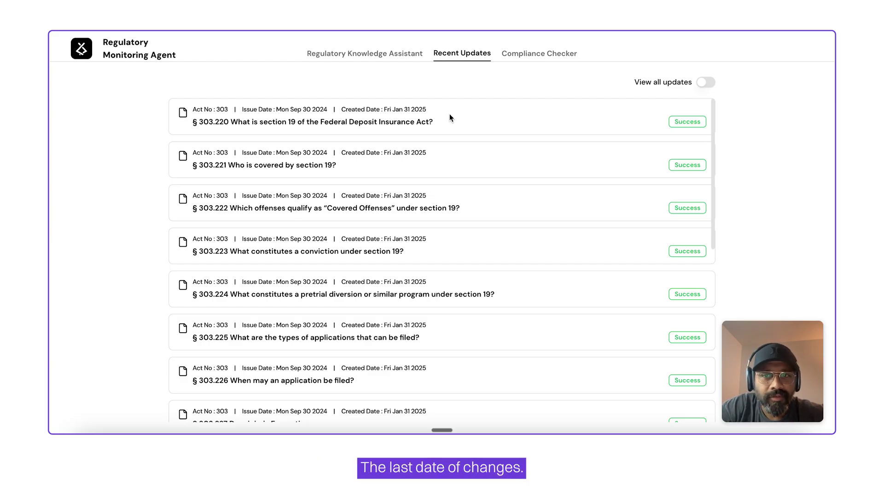
pyautogui.click(529, 52)
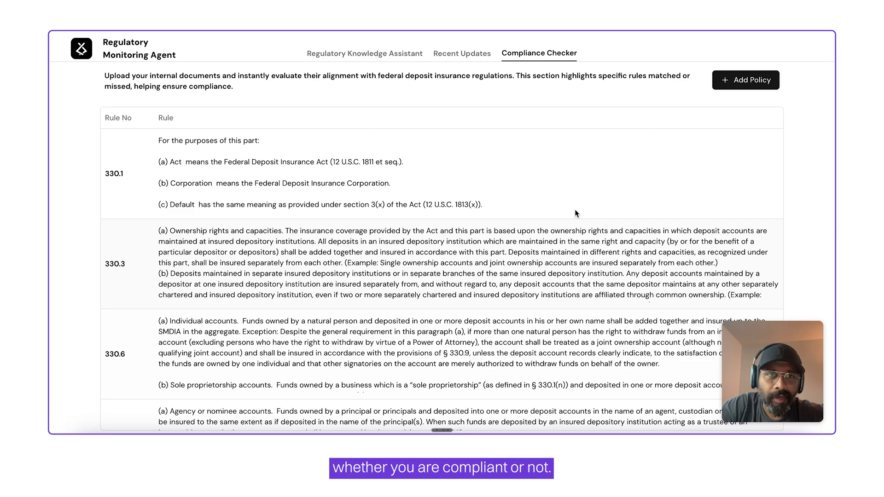
# Step: Upload the sample policy and check it against FDIC rules 330.1, 330.3 and 330.6
pyautogui.click(751, 79)
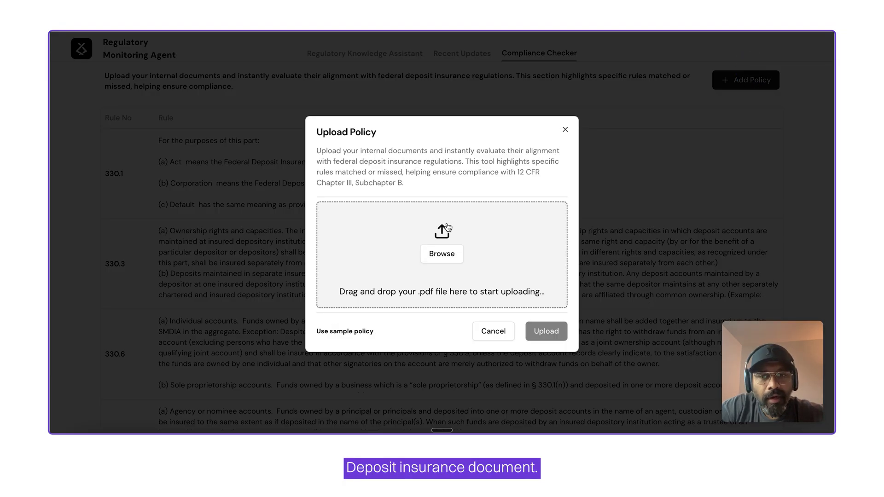
pyautogui.click(354, 333)
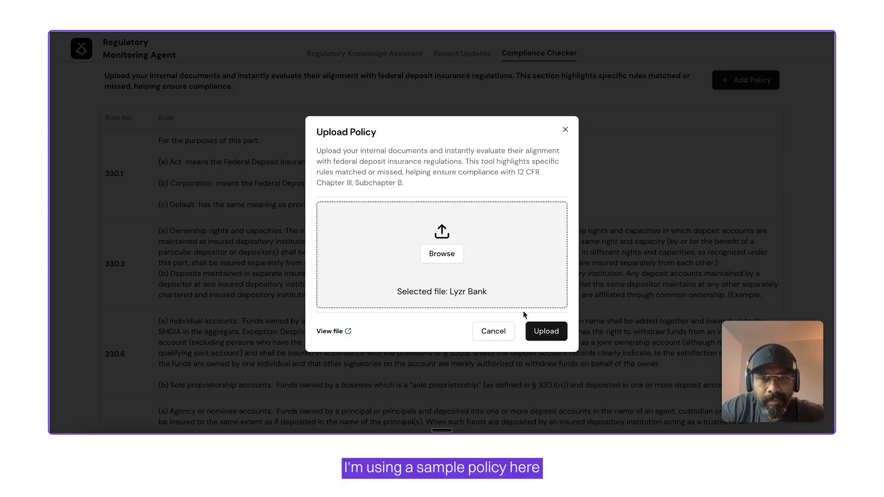
pyautogui.click(545, 331)
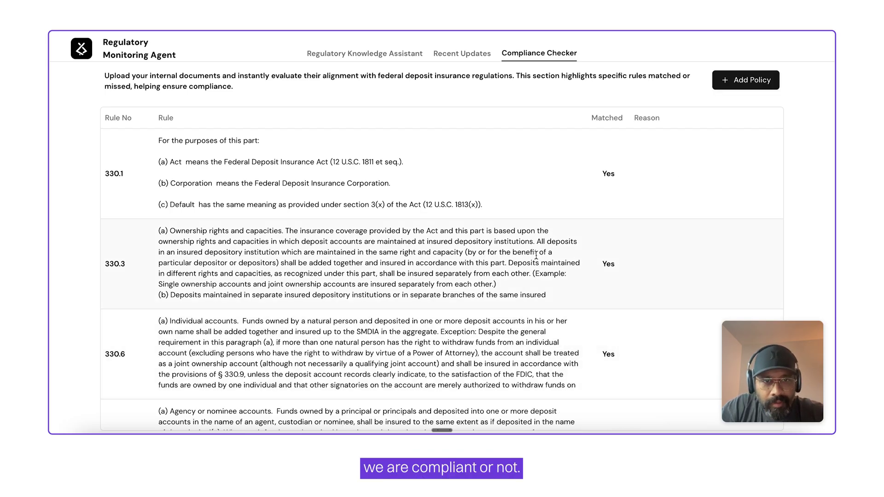
pyautogui.scroll(-3, 616, 274)
pyautogui.scroll(-3, 615, 269)
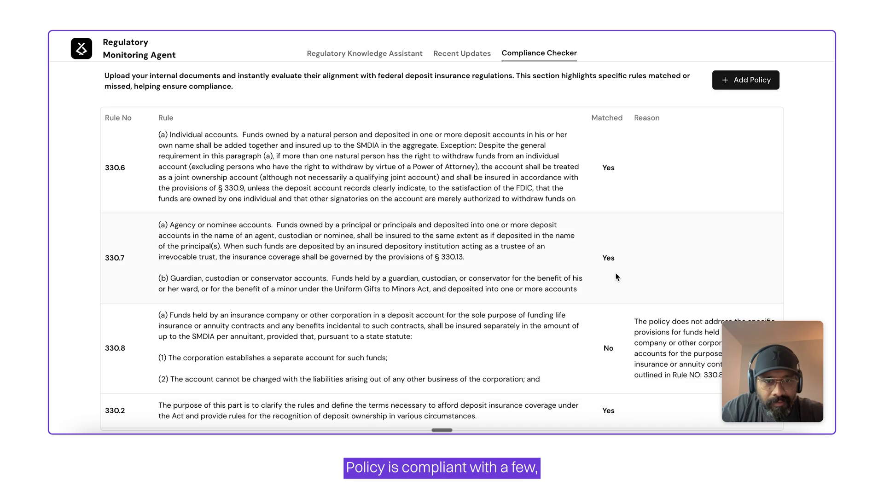
pyautogui.scroll(-3, 613, 242)
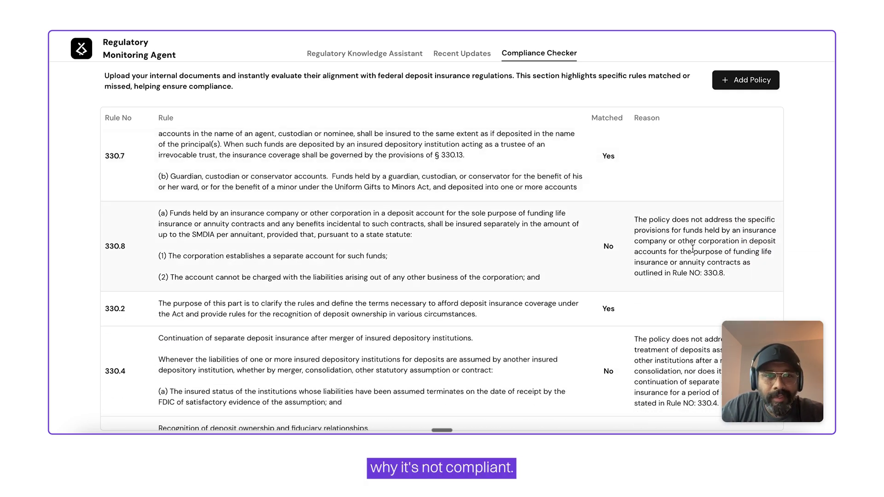
pyautogui.scroll(-2, 693, 251)
pyautogui.scroll(-2, 693, 251)
pyautogui.scroll(-2, 693, 253)
pyautogui.scroll(-3, 694, 253)
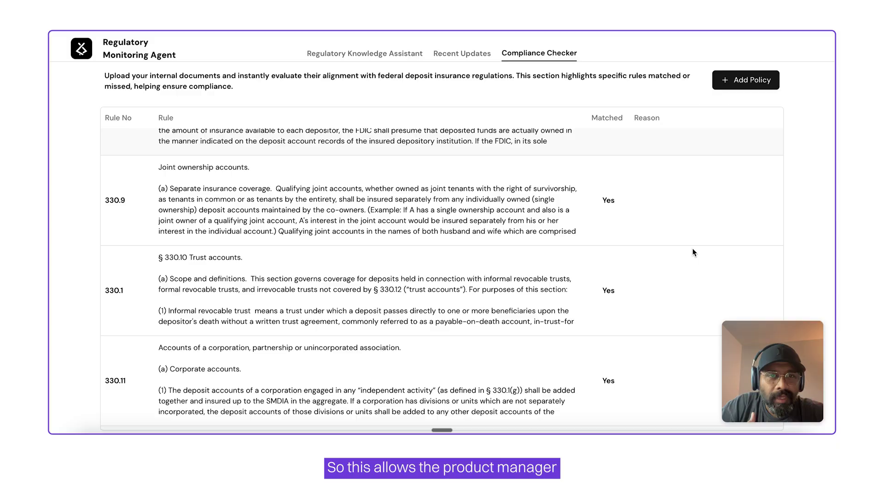
pyautogui.scroll(-2, 693, 252)
pyautogui.scroll(-2, 693, 252)
pyautogui.scroll(-2, 693, 253)
pyautogui.scroll(-1, 693, 253)
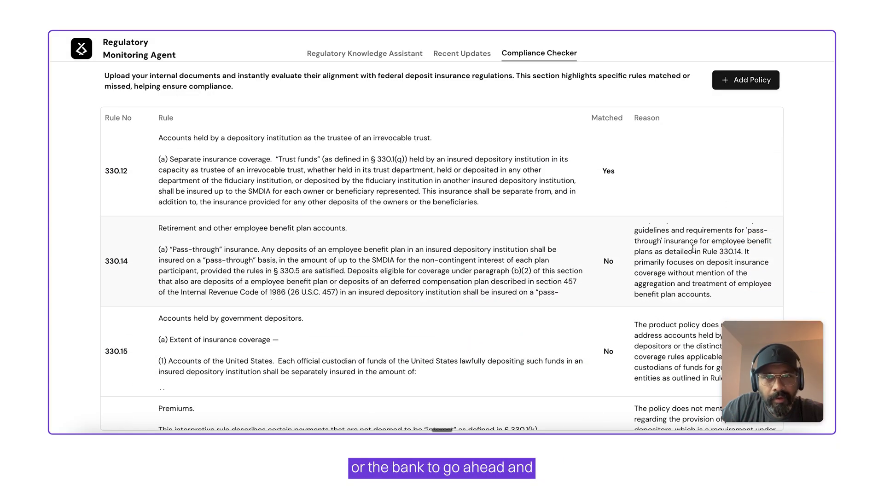
pyautogui.scroll(-2, 693, 253)
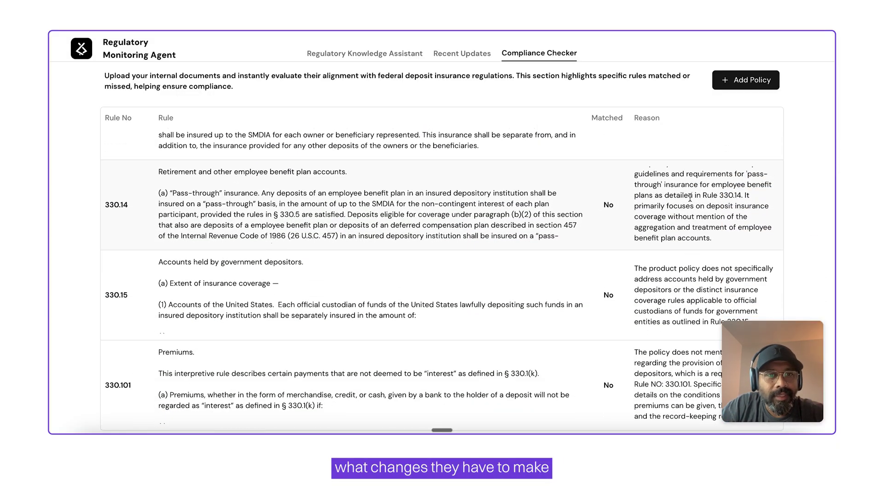
pyautogui.scroll(2, 690, 197)
pyautogui.scroll(-2, 690, 198)
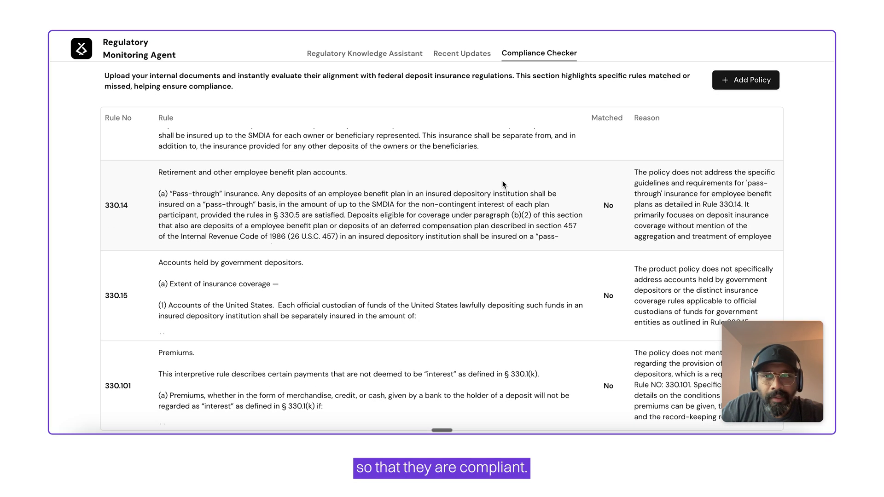
pyautogui.scroll(10, 502, 181)
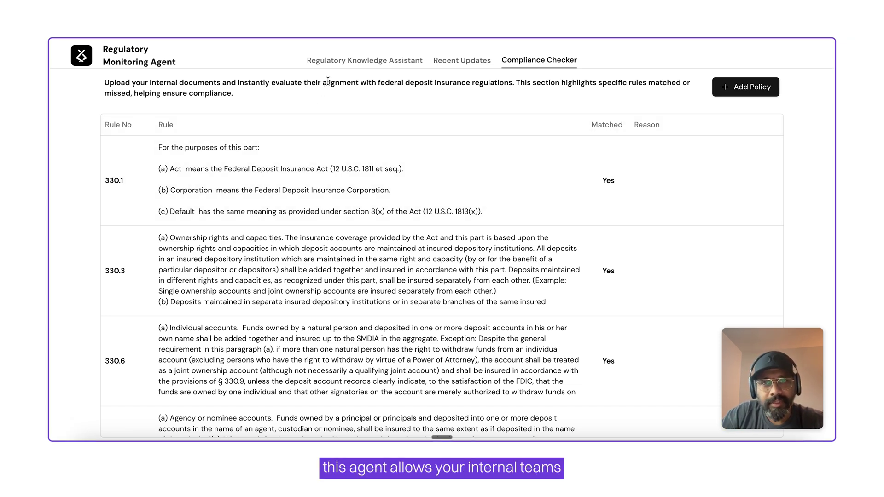
# Step: Switch back to the Regulatory Knowledge Assistant chat showing the FDIC denial answer
pyautogui.click(337, 62)
pyautogui.scroll(2, 472, 247)
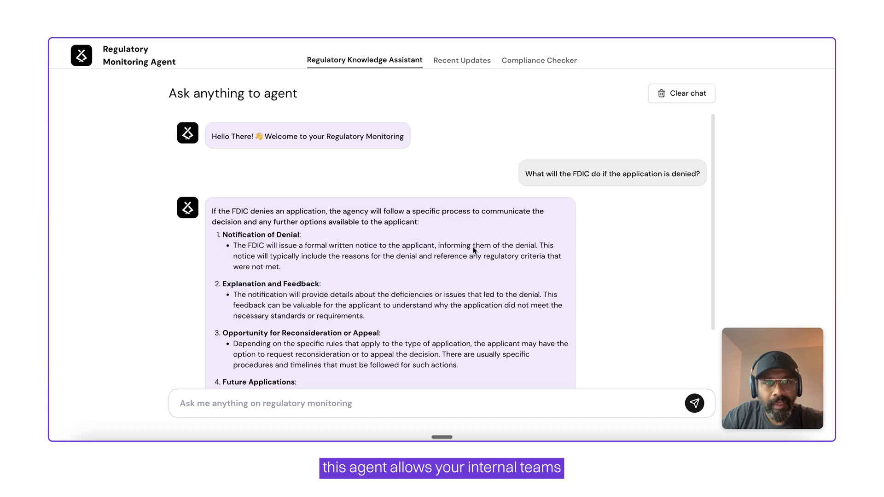